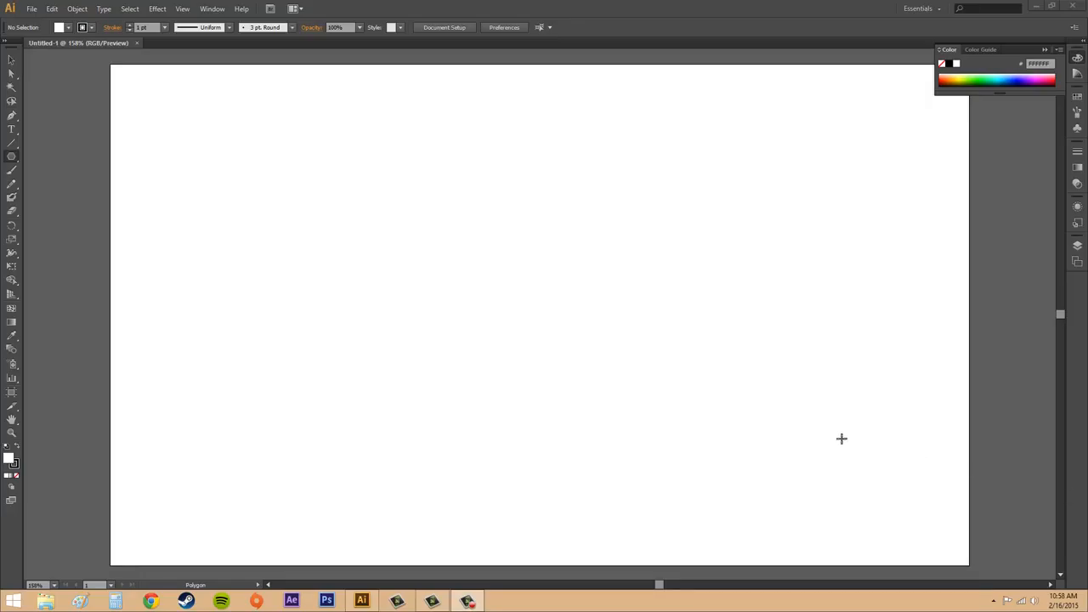
Draw three ten-sided polygons with the Polygon tool, about 211, 201 and 287 px wide, at different places on the artboard.
{"action": "left_click", "coordinate": [11, 159]}
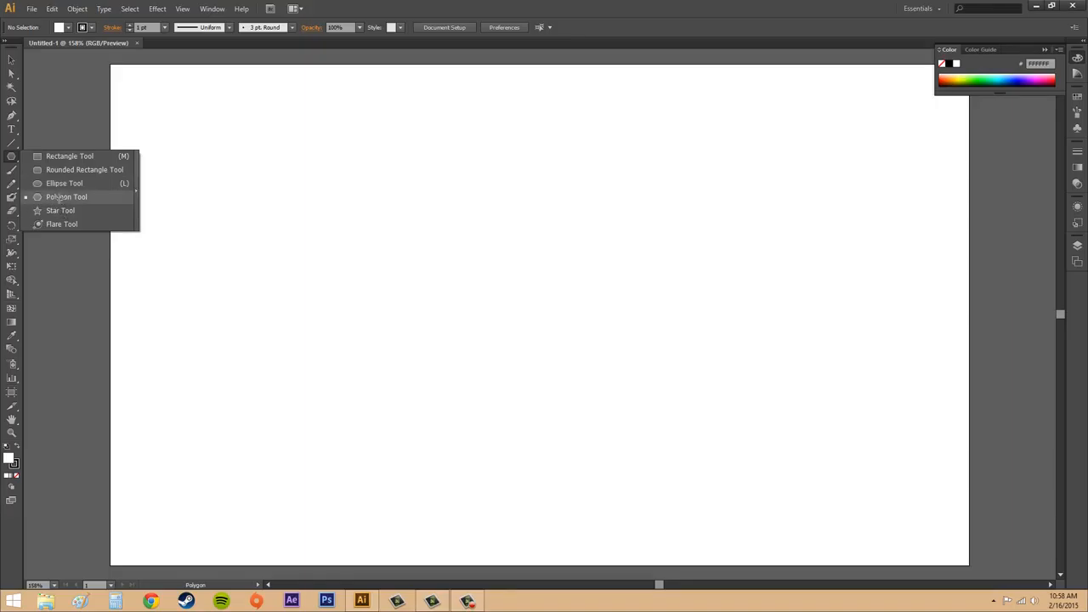
{"action": "left_click", "coordinate": [60, 197]}
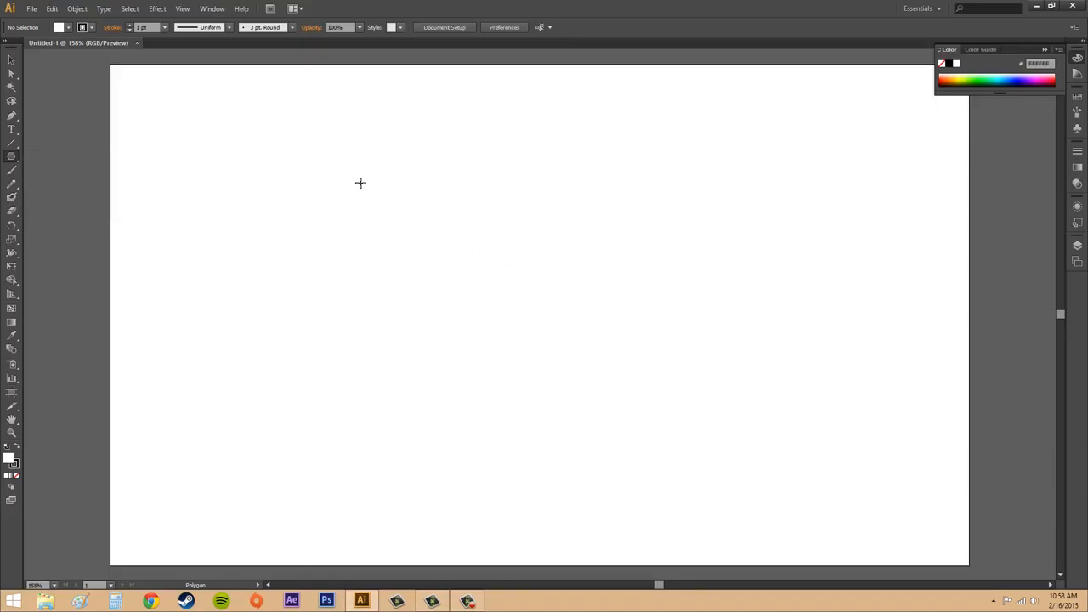
{"action": "left_click_drag", "start_coordinate": [362, 183], "coordinate": [433, 246]}
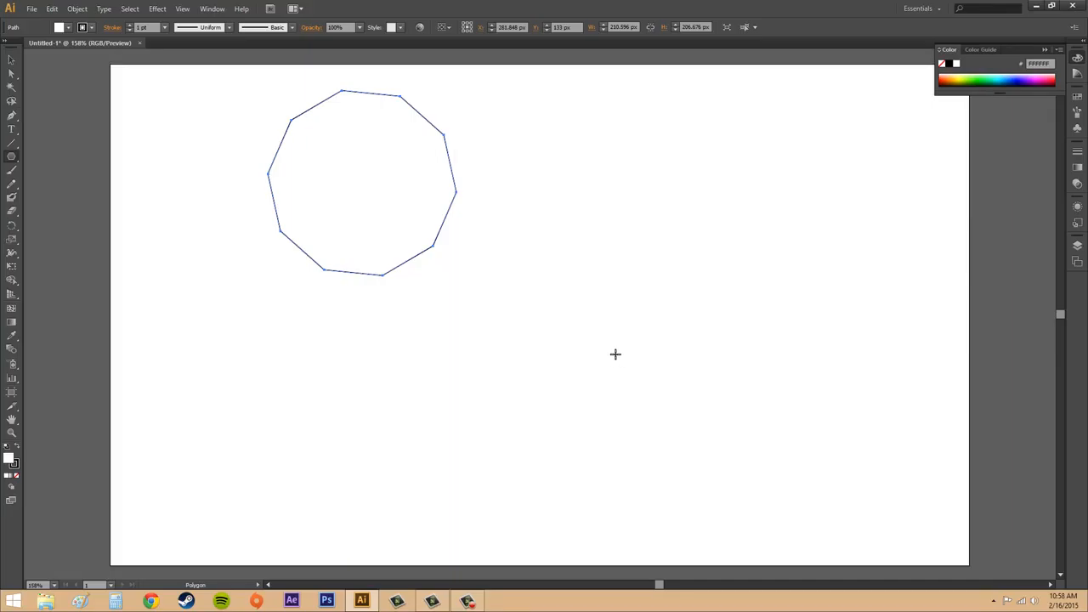
{"action": "mouse_move", "coordinate": [522, 347]}
{"action": "left_mouse_down"}
{"action": "mouse_move", "coordinate": [542, 365]}
{"action": "mouse_move", "coordinate": [621, 372]}
{"action": "mouse_move", "coordinate": [580, 337]}
{"action": "mouse_move", "coordinate": [593, 362]}
{"action": "mouse_move", "coordinate": [586, 318]}
{"action": "mouse_move", "coordinate": [606, 318]}
{"action": "left_mouse_up"}
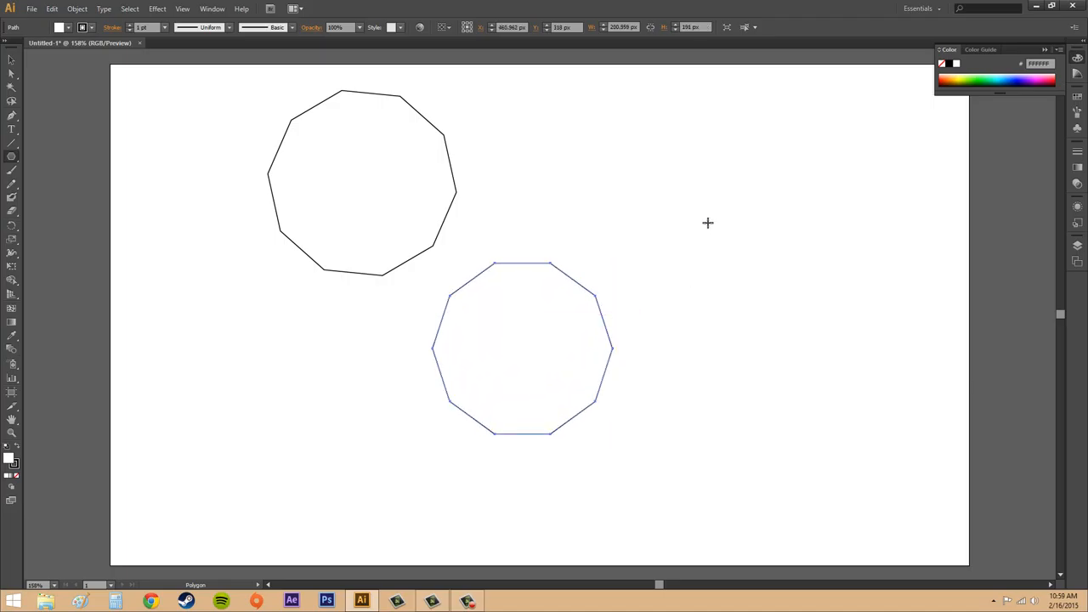
{"action": "mouse_move", "coordinate": [707, 219]}
{"action": "left_mouse_down"}
{"action": "mouse_move", "coordinate": [736, 238]}
{"action": "mouse_move", "coordinate": [732, 286]}
{"action": "mouse_move", "coordinate": [665, 224]}
{"action": "mouse_move", "coordinate": [708, 178]}
{"action": "mouse_move", "coordinate": [620, 212]}
{"action": "mouse_move", "coordinate": [670, 299]}
{"action": "mouse_move", "coordinate": [806, 306]}
{"action": "mouse_move", "coordinate": [750, 301]}
{"action": "mouse_move", "coordinate": [803, 256]}
{"action": "mouse_move", "coordinate": [864, 250]}
{"action": "mouse_move", "coordinate": [779, 258]}
{"action": "mouse_move", "coordinate": [837, 257]}
{"action": "left_mouse_up"}
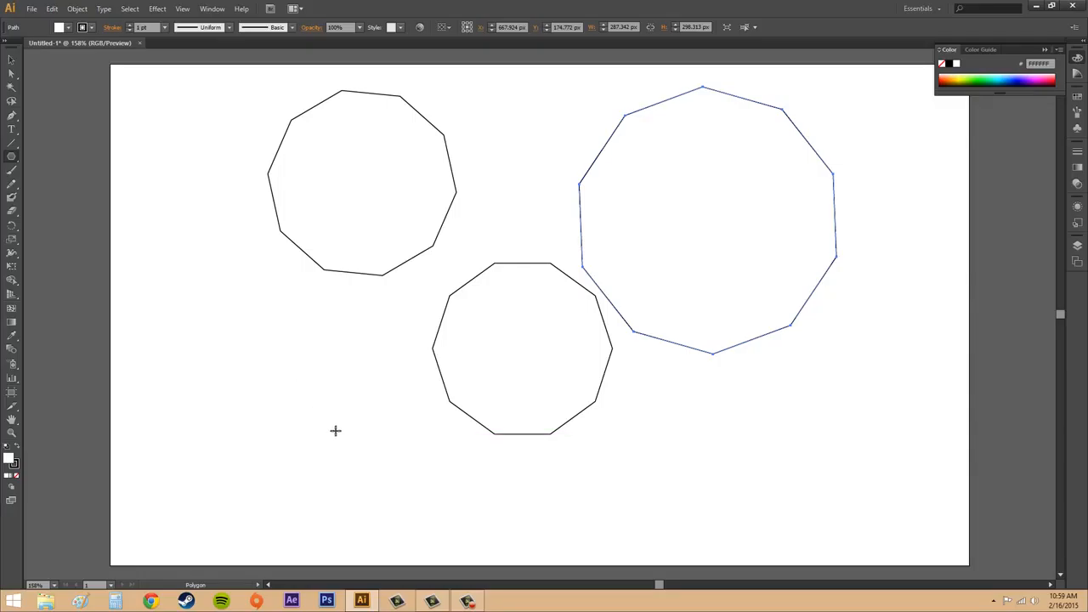
Create an exact polygon with a 25 px radius and 5 sides in the artboard's lower-left area, then deselect it.
{"action": "left_click", "coordinate": [313, 434]}
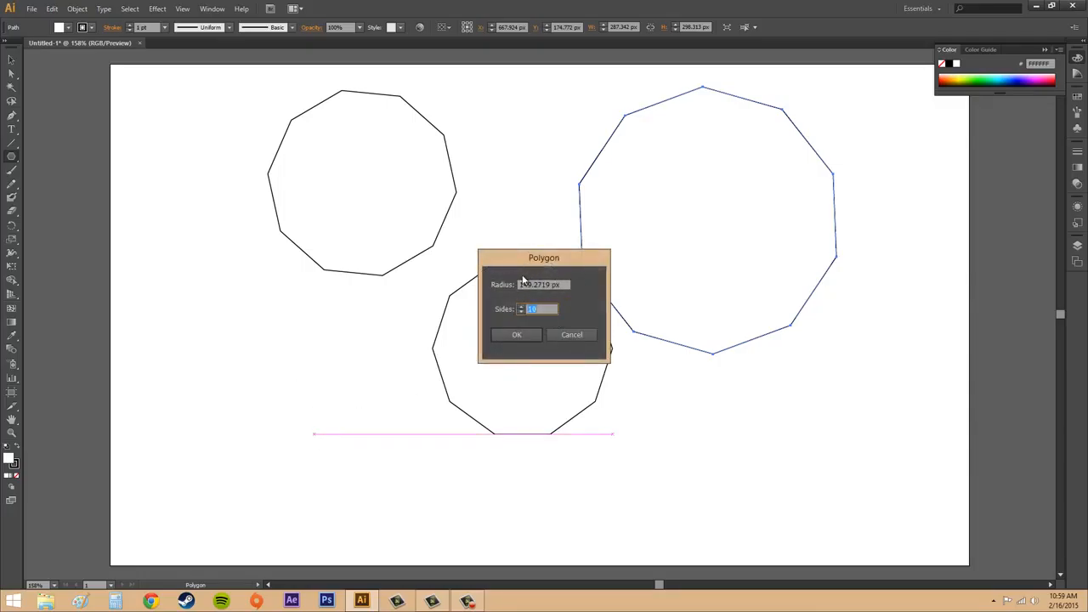
{"action": "left_click_drag", "start_coordinate": [544, 264], "coordinate": [312, 313]}
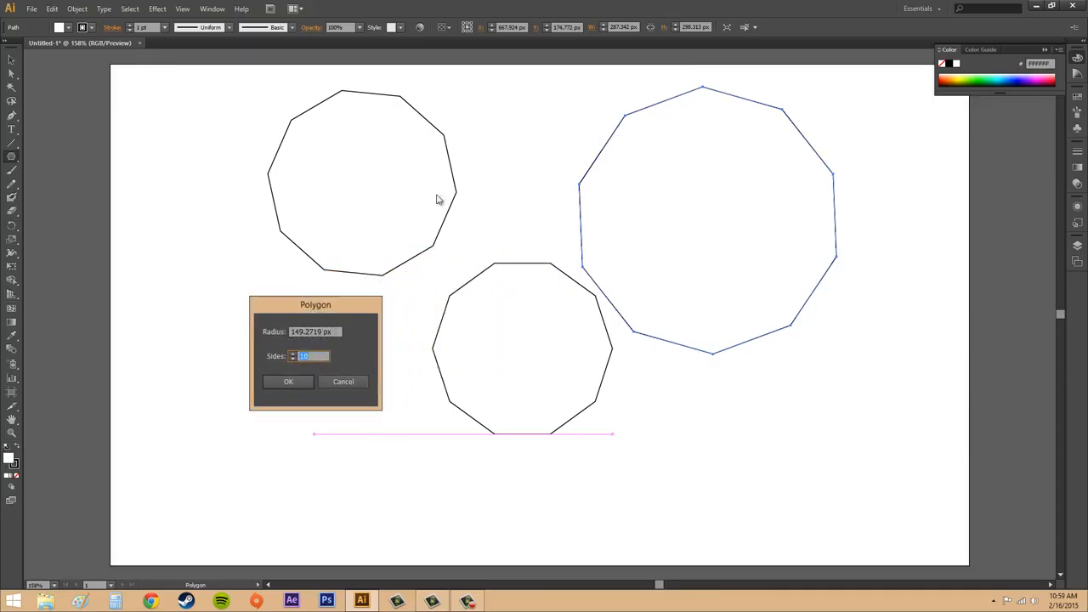
{"action": "key", "text": "shift+Tab"}
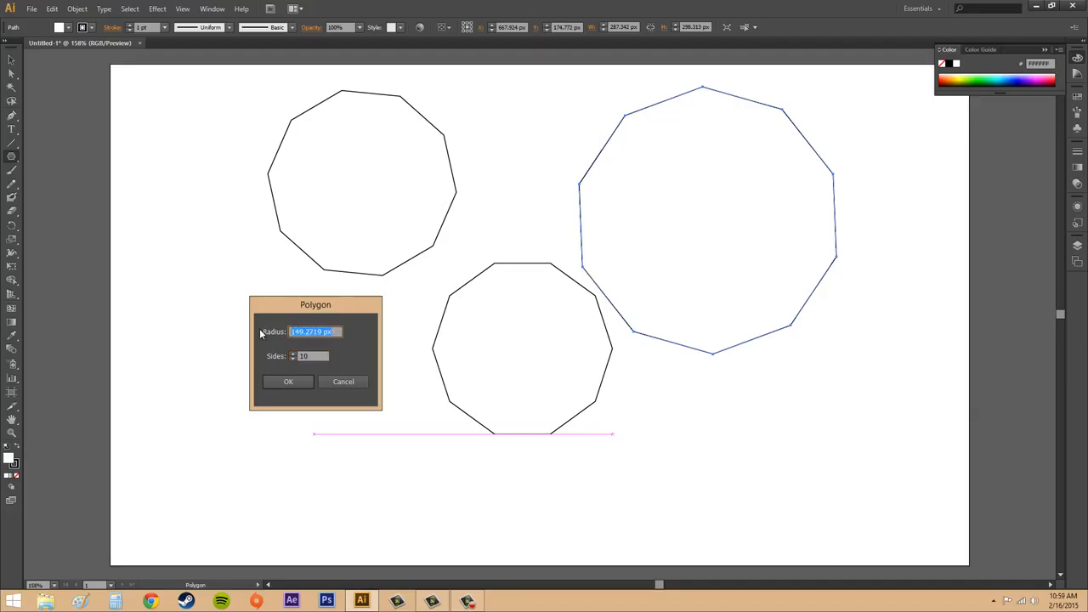
{"action": "type", "text": "25"}
{"action": "key", "text": "Tab"}
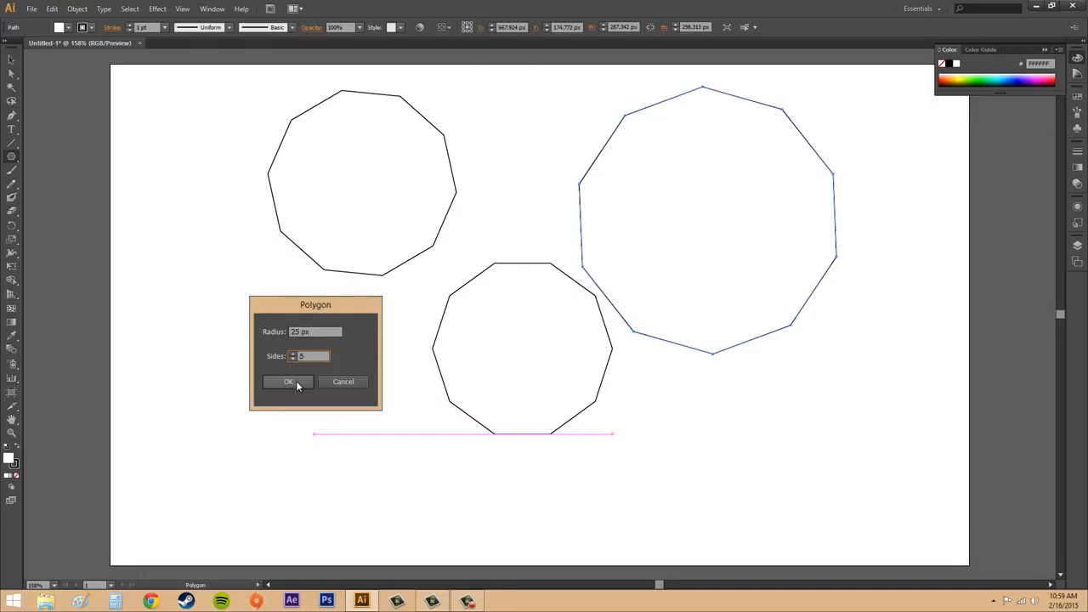
{"action": "left_click", "coordinate": [296, 381]}
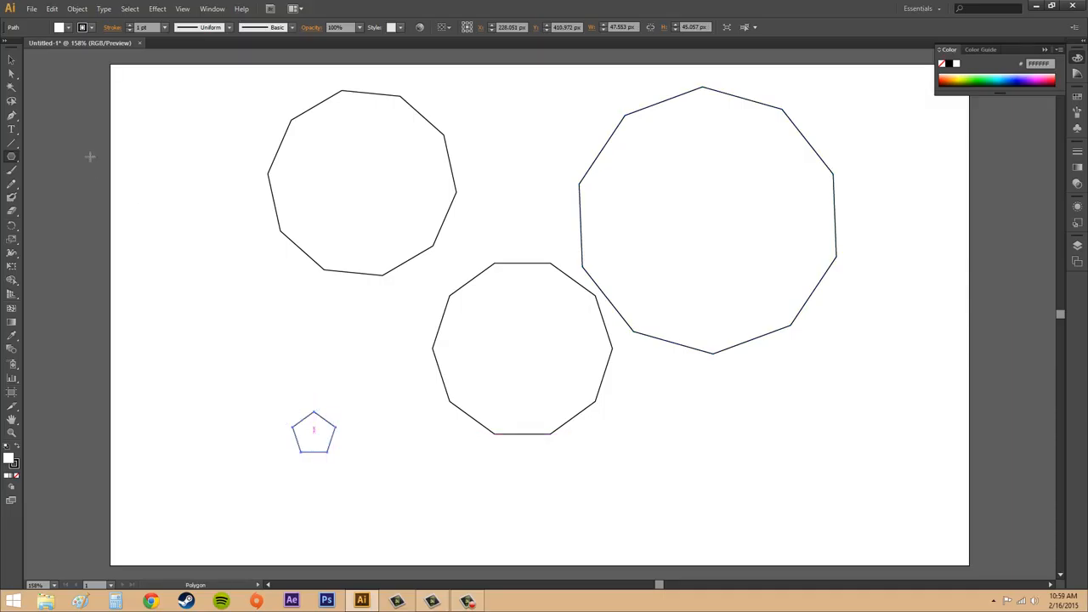
{"action": "left_click", "coordinate": [11, 59]}
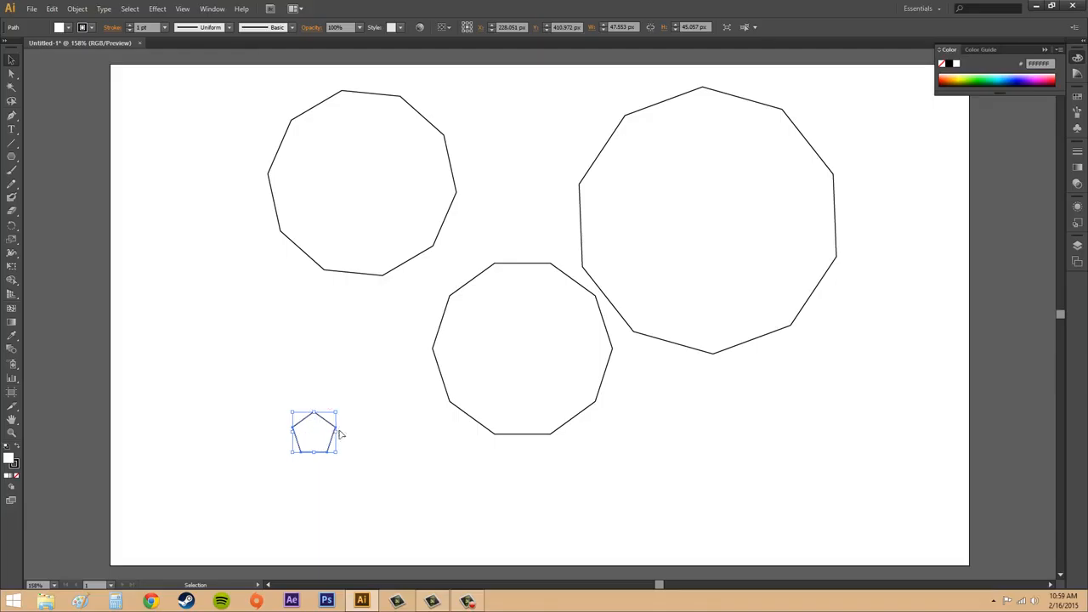
{"action": "left_click", "coordinate": [243, 352]}
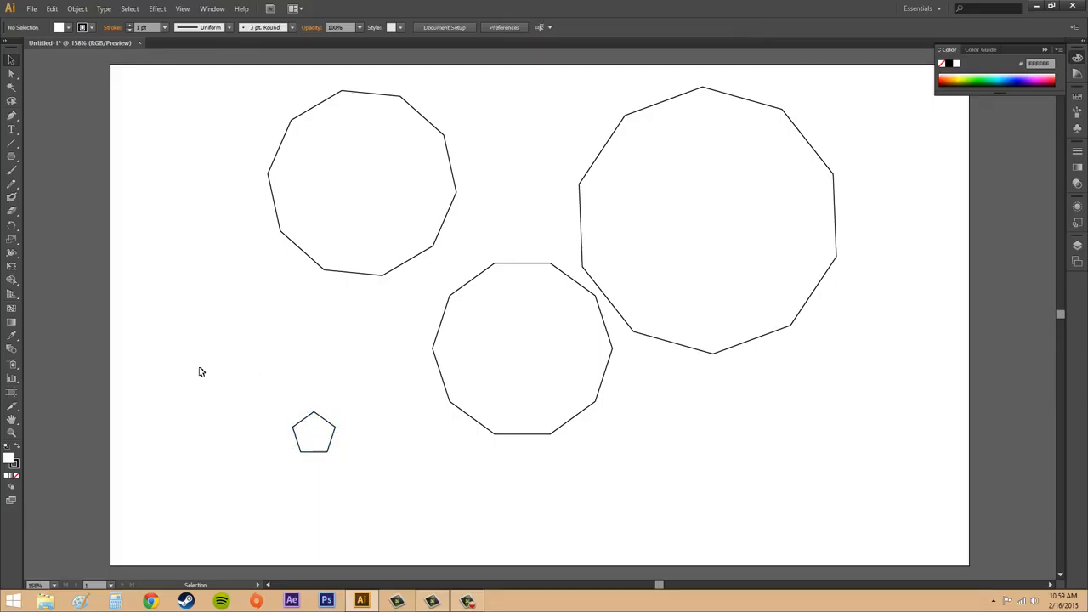
Create another exact polygon with a 125 px radius and 7 sides on the artboard's left side and deselect it.
{"action": "left_click", "coordinate": [6, 157]}
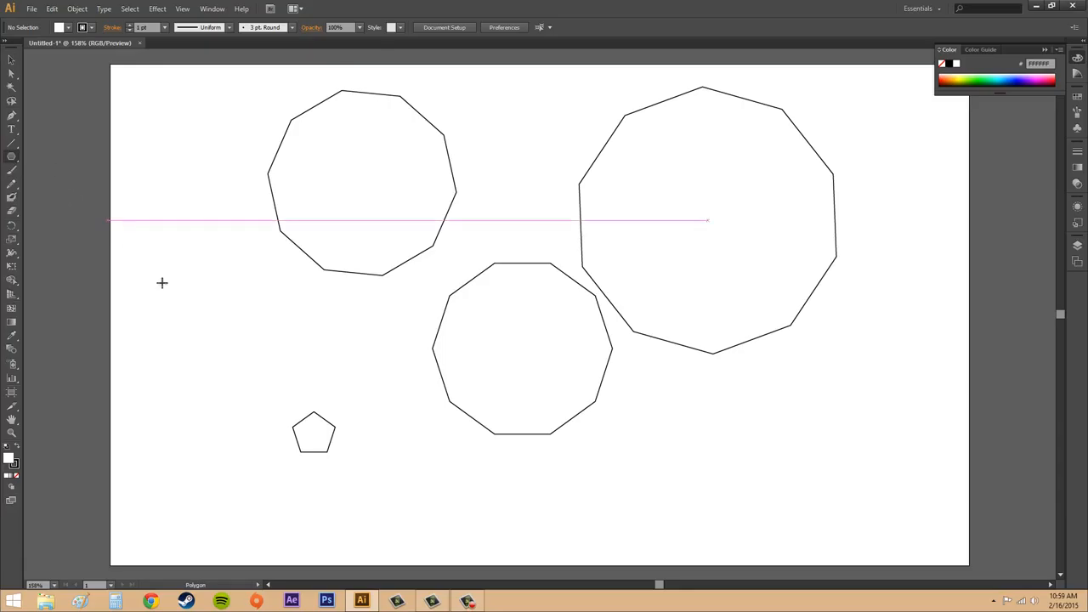
{"action": "left_click", "coordinate": [240, 365]}
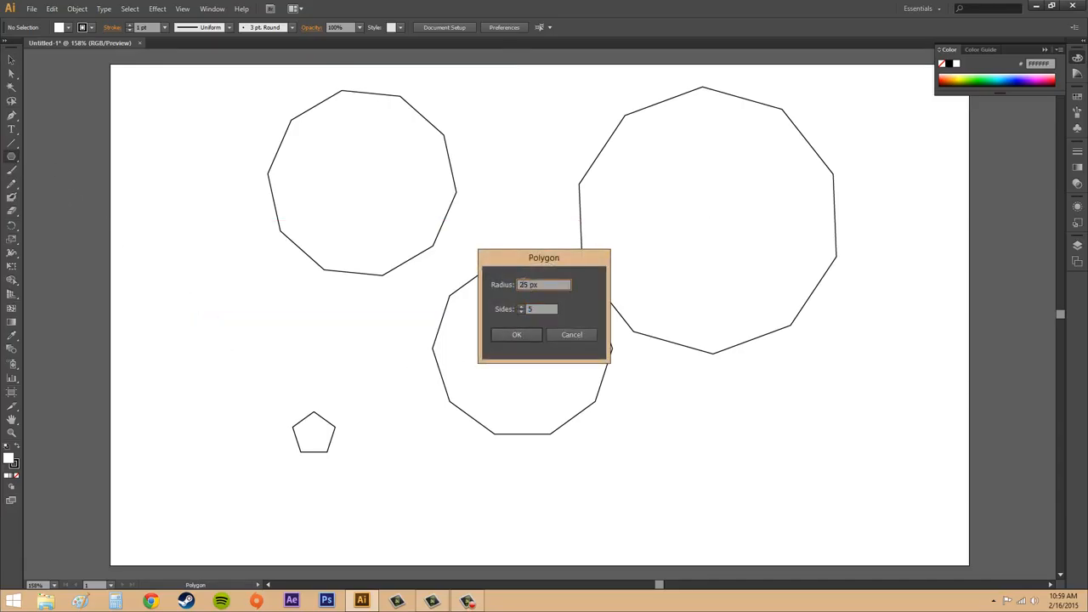
{"action": "type", "text": "1"}
{"action": "left_click_drag", "start_coordinate": [525, 308], "coordinate": [570, 323]}
{"action": "type", "text": "7"}
{"action": "left_click", "coordinate": [515, 334]}
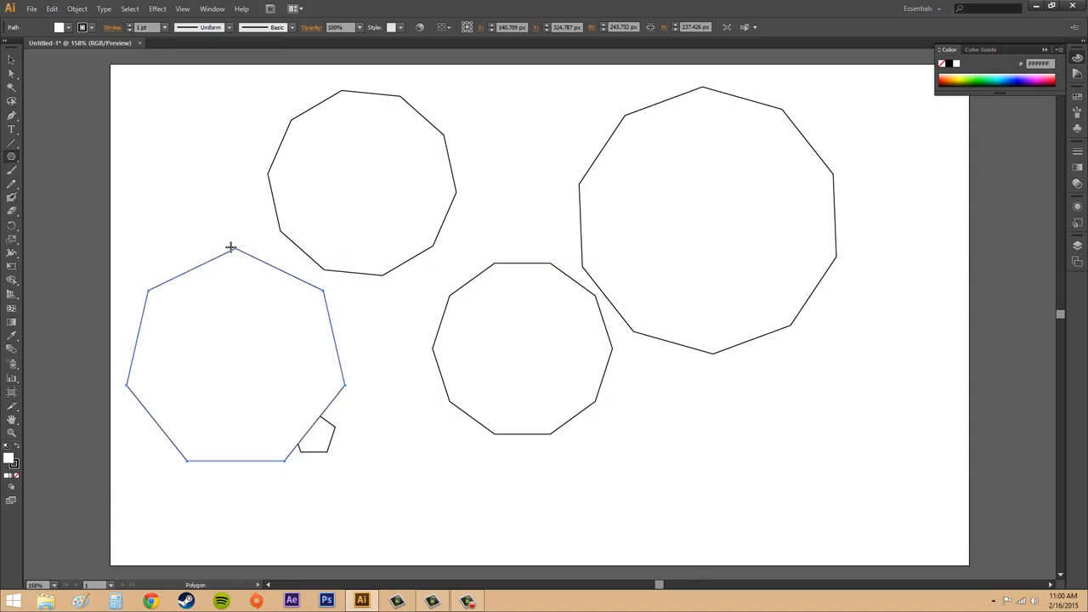
{"action": "key", "text": "v"}
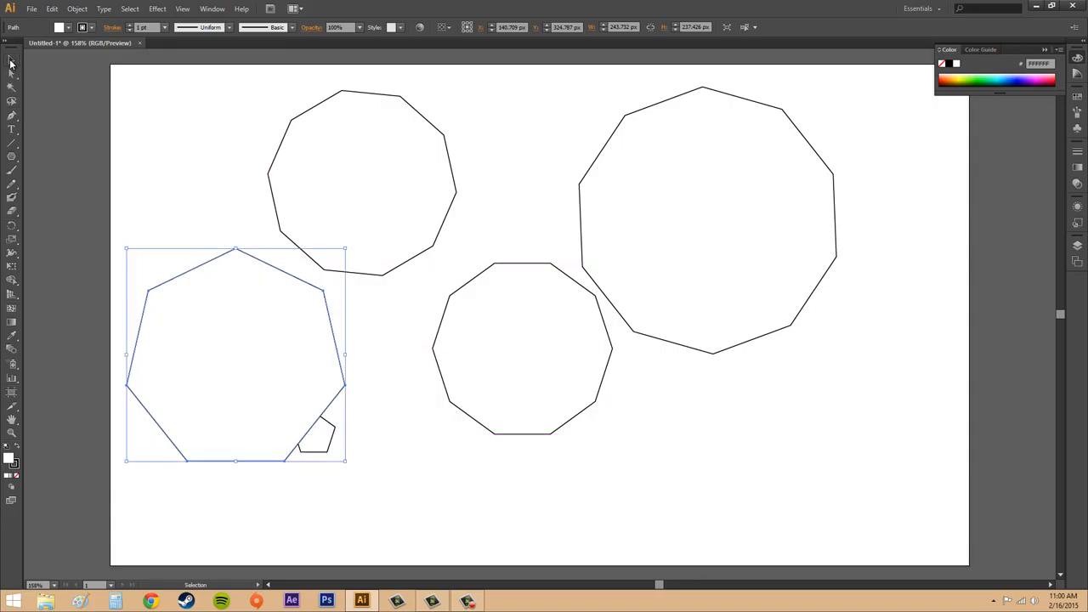
{"action": "left_click", "coordinate": [774, 427]}
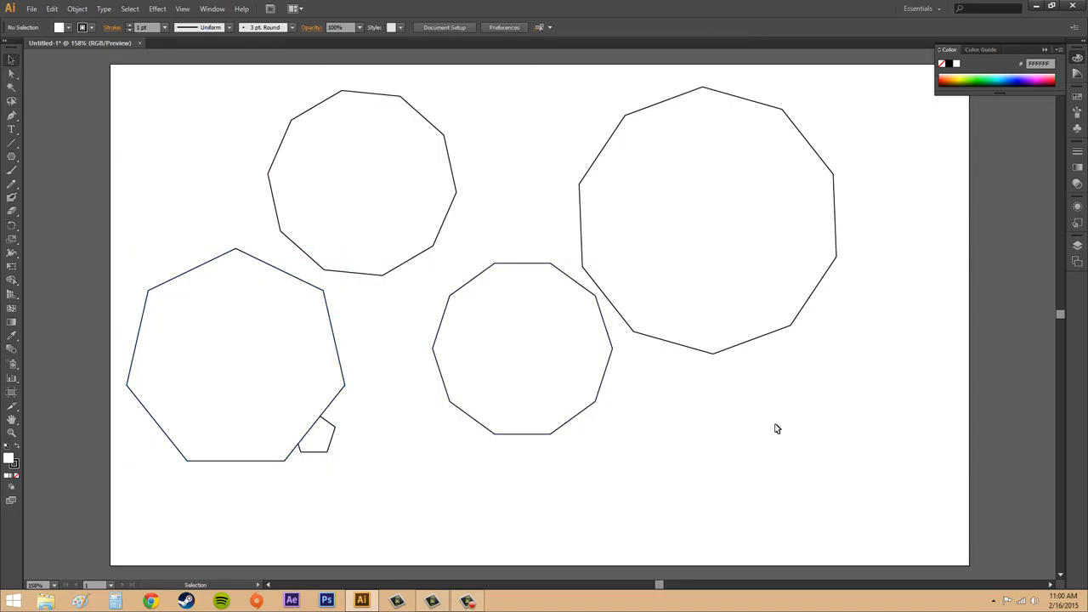
Delete all five polygons from the artboard.
{"action": "left_click", "coordinate": [312, 326]}
{"action": "key", "text": "Delete"}
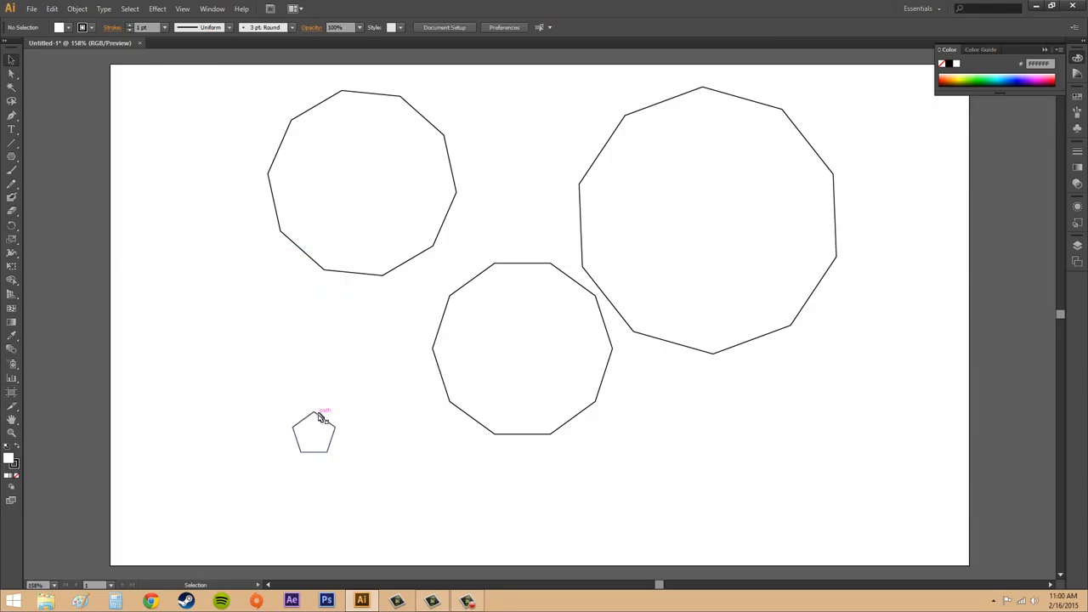
{"action": "left_click", "coordinate": [318, 420]}
{"action": "key", "text": "Delete"}
{"action": "left_click", "coordinate": [521, 364]}
{"action": "key", "text": "Delete"}
{"action": "left_click", "coordinate": [672, 308]}
{"action": "key", "text": "Delete"}
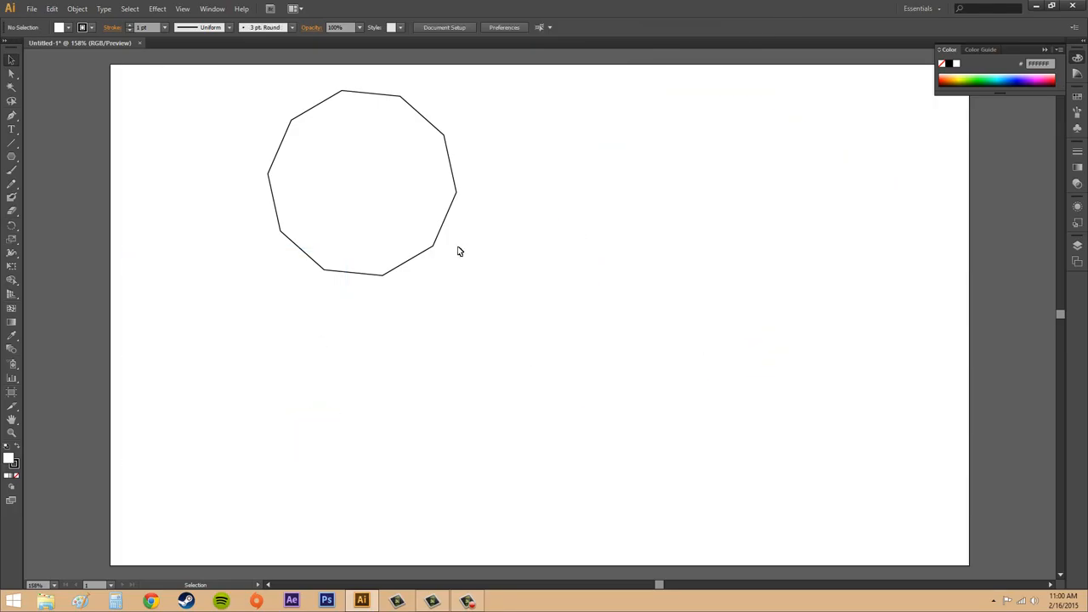
{"action": "left_click", "coordinate": [425, 232]}
{"action": "key", "text": "Delete"}
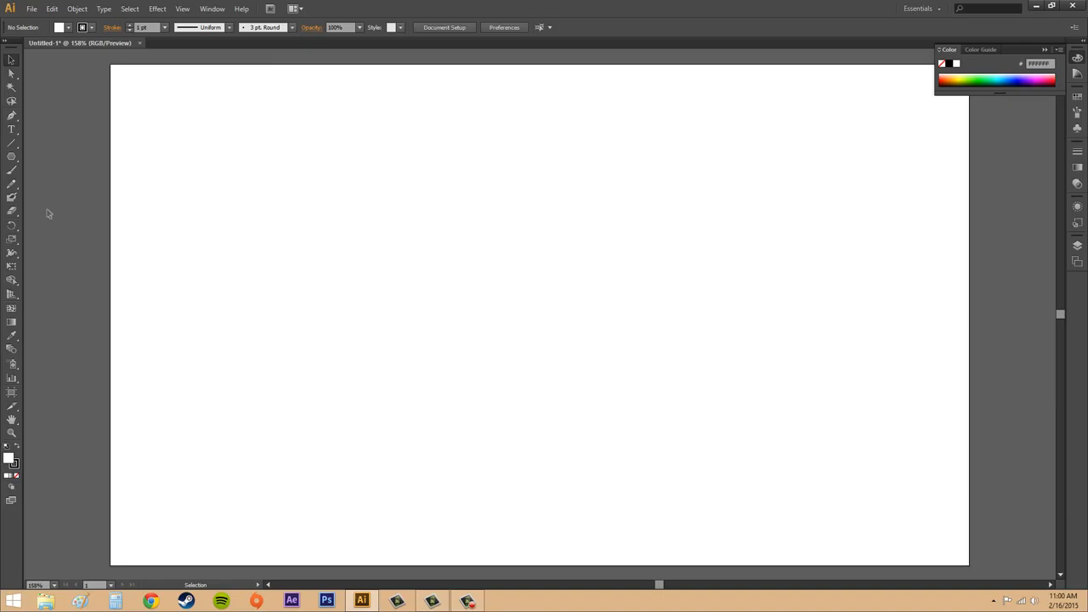
Draw two five-pointed stars side by side with the Star tool, a tilted one about 242 px wide and an upright one about 212 px wide.
{"action": "left_click", "coordinate": [12, 157]}
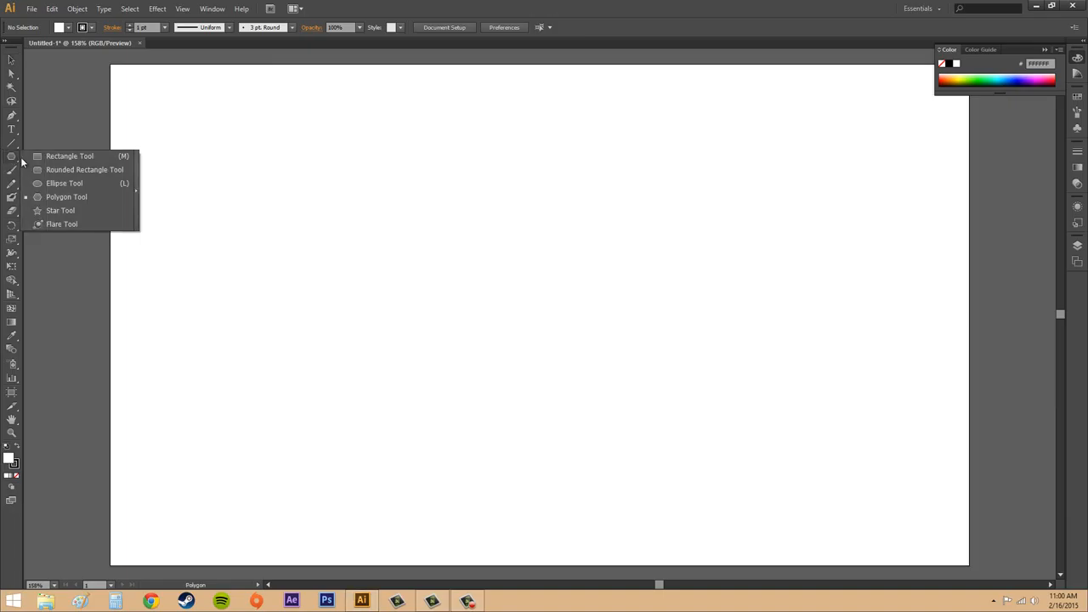
{"action": "left_click", "coordinate": [61, 210]}
{"action": "left_click_drag", "start_coordinate": [473, 238], "coordinate": [576, 187]}
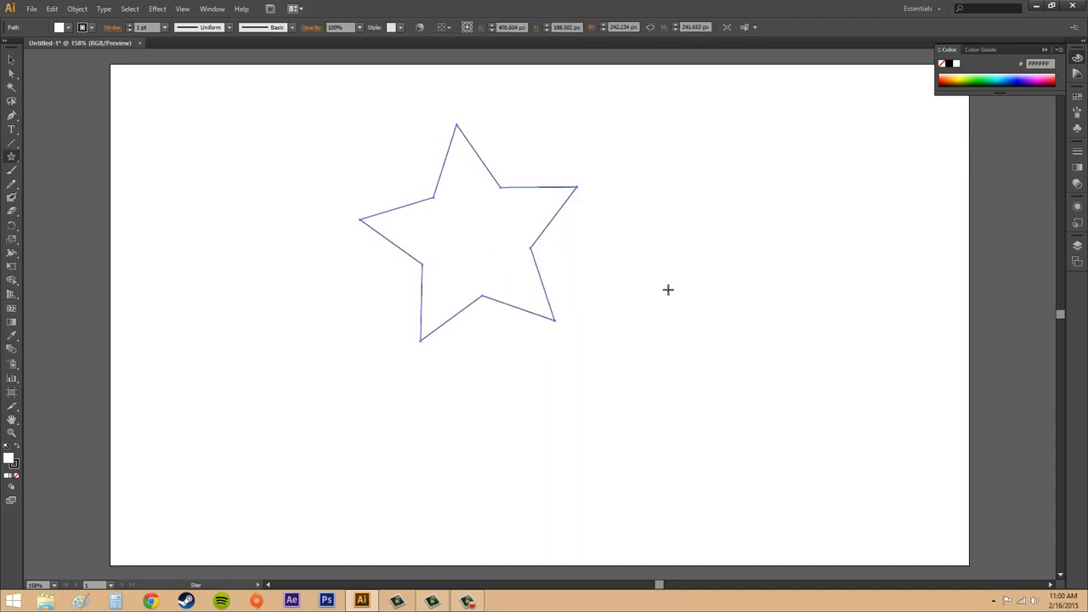
{"action": "left_click_drag", "start_coordinate": [693, 250], "coordinate": [778, 302]}
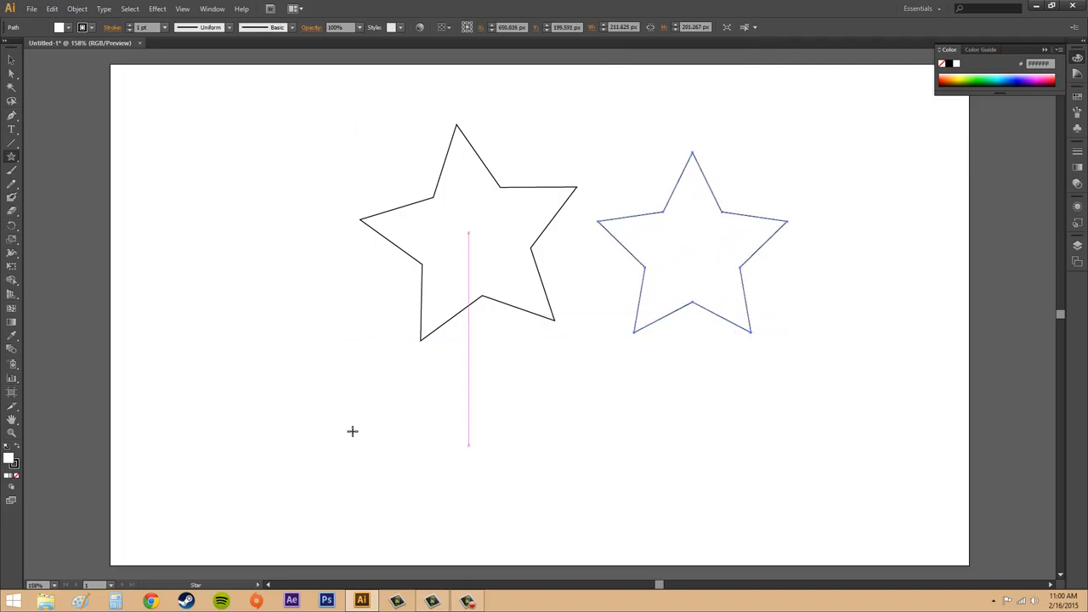
Create an exact star on the lower-left artboard with Radius 1 of 150 px, Radius 2 of 25 px and 12 points.
{"action": "left_click", "coordinate": [307, 419]}
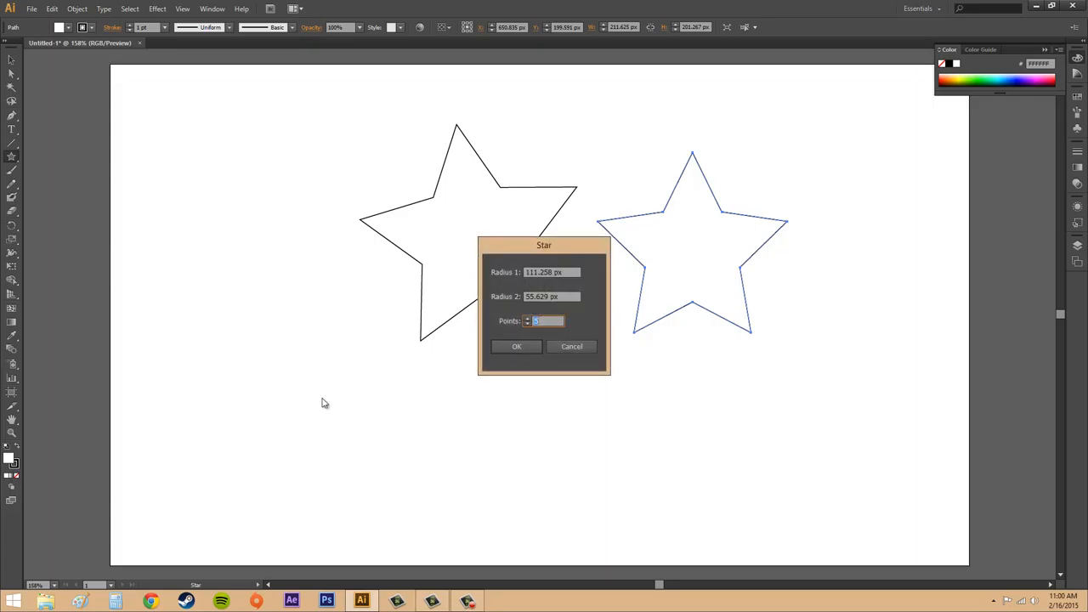
{"action": "left_click", "coordinate": [527, 320]}
{"action": "left_click", "coordinate": [544, 272]}
{"action": "type", "text": "50"}
{"action": "left_click_drag", "start_coordinate": [537, 272], "coordinate": [592, 271]}
{"action": "key", "text": "BackSpace"}
{"action": "key", "text": "Tab"}
{"action": "type", "text": "25"}
{"action": "left_click", "coordinate": [527, 346]}
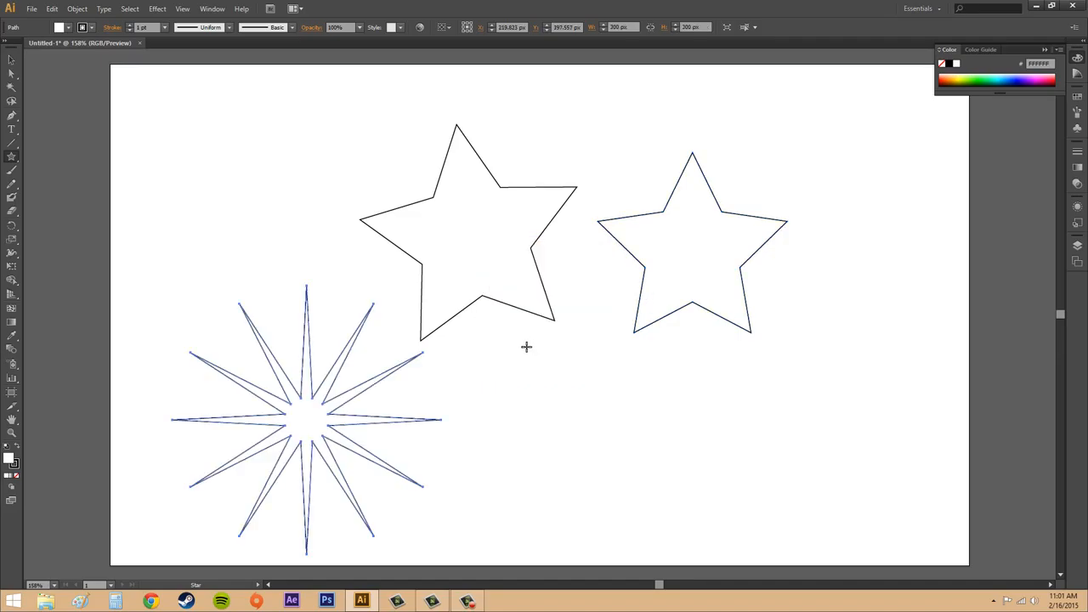
Move the 12-pointed star up and to the left, clear of the tilted star, and deselect it.
{"action": "left_click", "coordinate": [11, 59]}
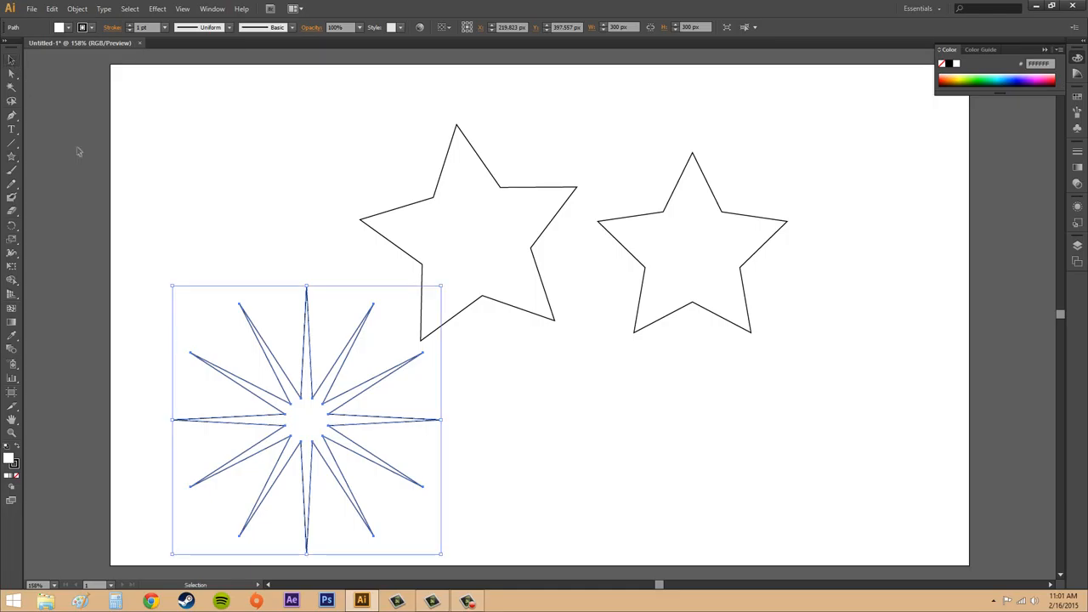
{"action": "left_click", "coordinate": [556, 400]}
{"action": "left_click_drag", "start_coordinate": [332, 435], "coordinate": [278, 371]}
{"action": "left_click", "coordinate": [491, 436]}
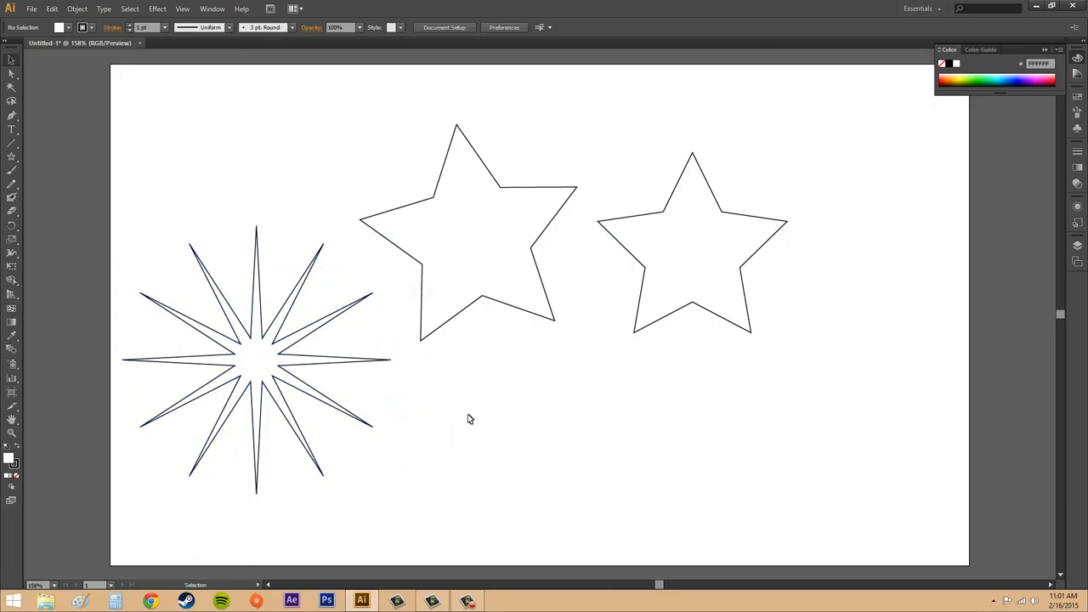
Create a star below the two five-pointed stars with both radii at 50 px and 6 points.
{"action": "left_click", "coordinate": [11, 156]}
{"action": "left_click", "coordinate": [627, 417]}
{"action": "left_click", "coordinate": [523, 272]}
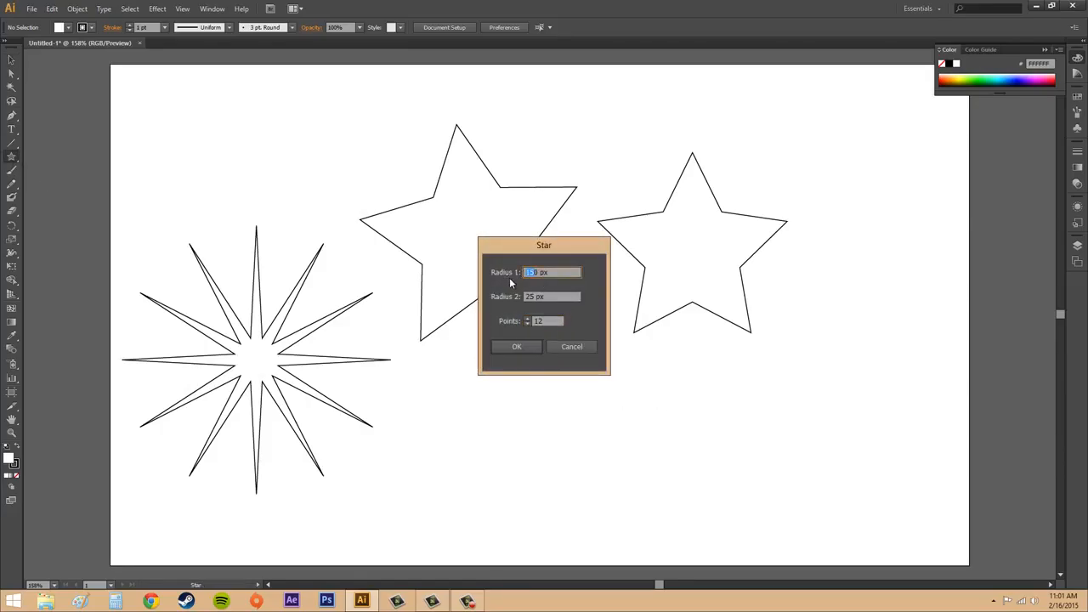
{"action": "left_click", "coordinate": [542, 271]}
{"action": "left_click_drag", "start_coordinate": [539, 272], "coordinate": [486, 267]}
{"action": "type", "text": "50"}
{"action": "left_click_drag", "start_coordinate": [533, 296], "coordinate": [469, 297]}
{"action": "type", "text": "50"}
{"action": "left_click", "coordinate": [527, 324]}
{"action": "left_click", "coordinate": [527, 324]}
{"action": "left_click", "coordinate": [525, 348]}
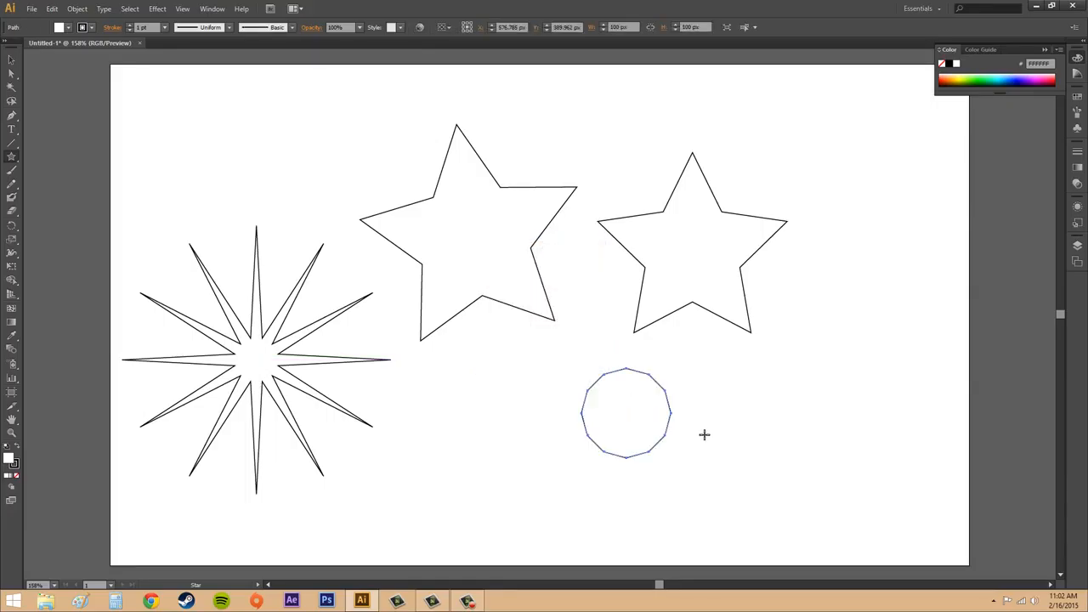
Move the small equal-radius shape down and to the left into the lower centre of the artboard and deselect it.
{"action": "left_click", "coordinate": [11, 59]}
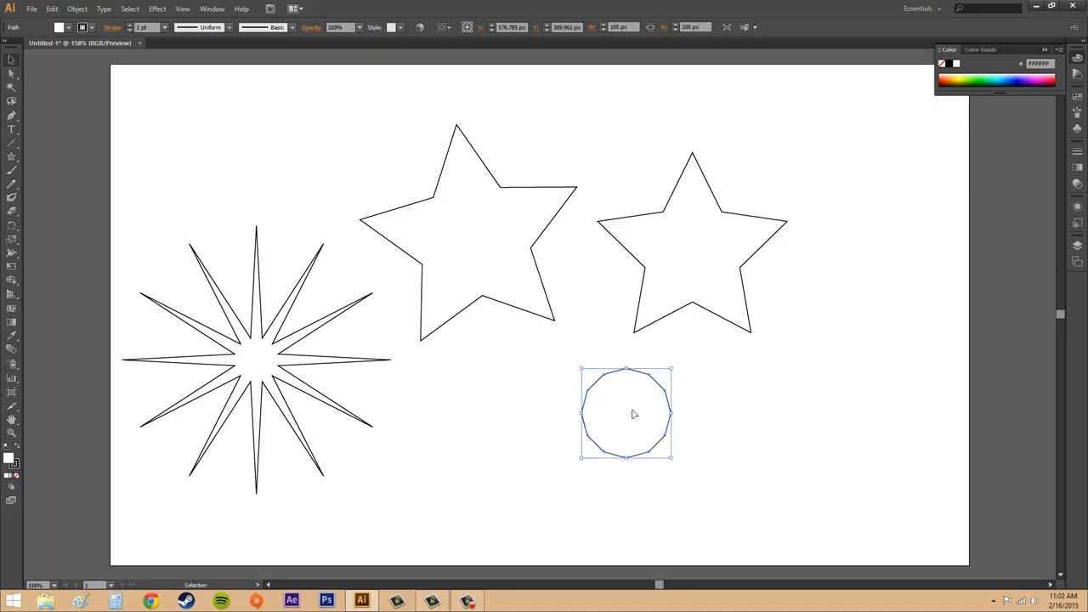
{"action": "left_click", "coordinate": [713, 425]}
{"action": "left_click_drag", "start_coordinate": [631, 416], "coordinate": [544, 443]}
{"action": "left_click", "coordinate": [756, 470]}
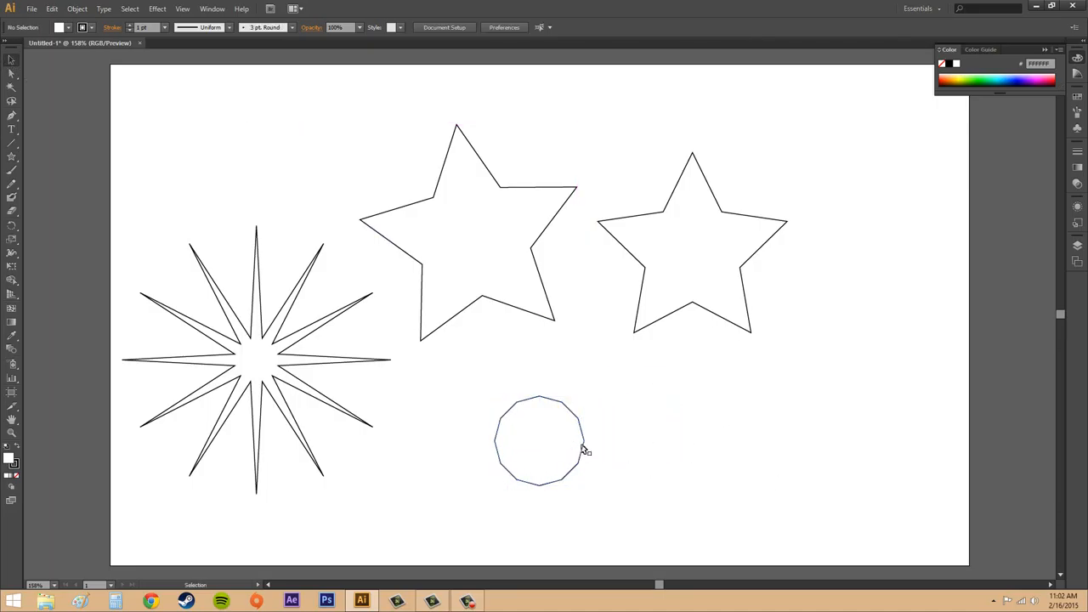
{"action": "left_click", "coordinate": [571, 458]}
{"action": "left_click", "coordinate": [696, 470]}
Create a six-pointed star with Radius 1 of 150 px and Radius 2 of 50 px on the lower-right artboard and deselect it.
{"action": "left_click", "coordinate": [10, 158]}
{"action": "left_click_drag", "start_coordinate": [723, 440], "coordinate": [725, 437]}
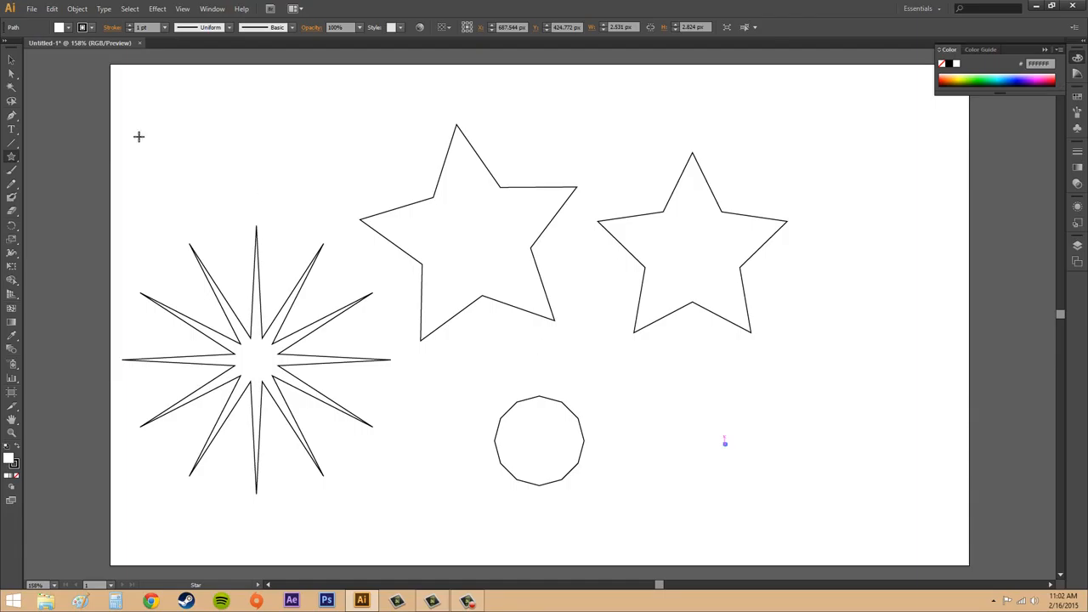
{"action": "left_click", "coordinate": [798, 410]}
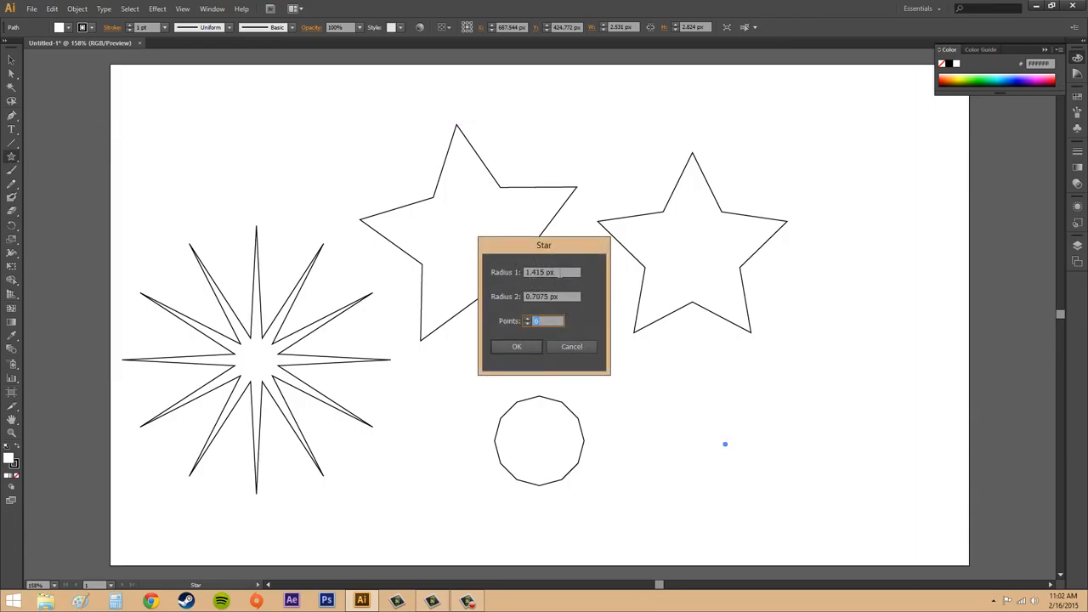
{"action": "left_click_drag", "start_coordinate": [558, 272], "coordinate": [461, 263]}
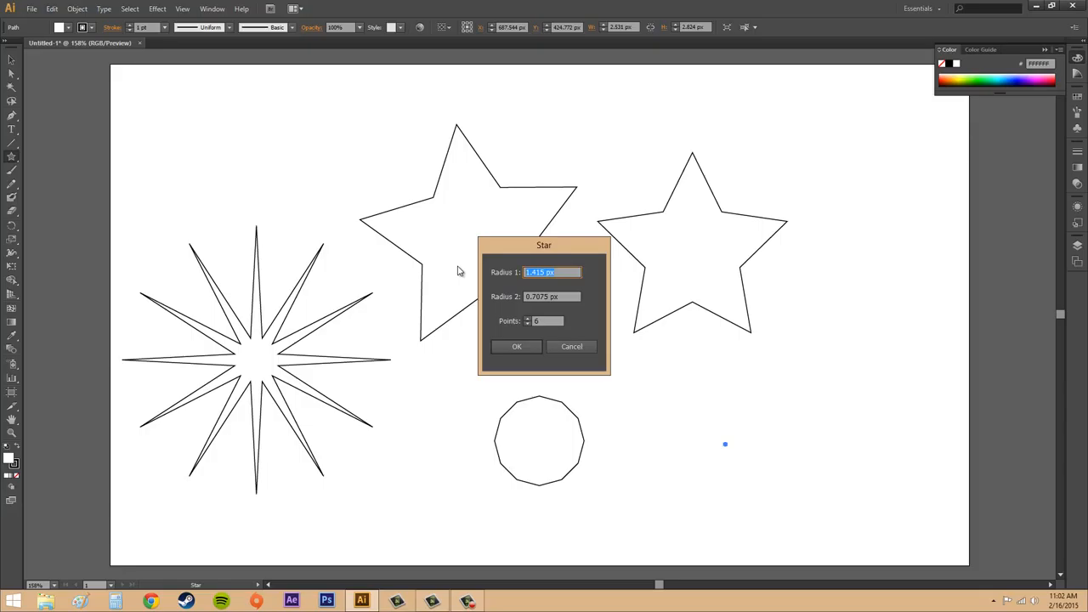
{"action": "type", "text": "150"}
{"action": "key", "text": "Tab"}
{"action": "type", "text": "50"}
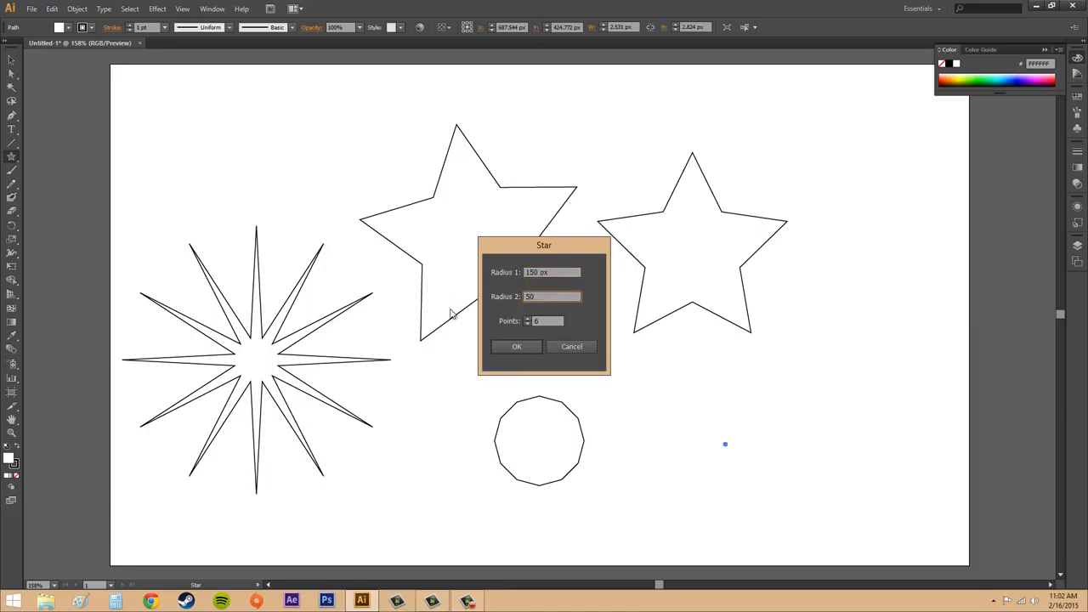
{"action": "left_click", "coordinate": [520, 346]}
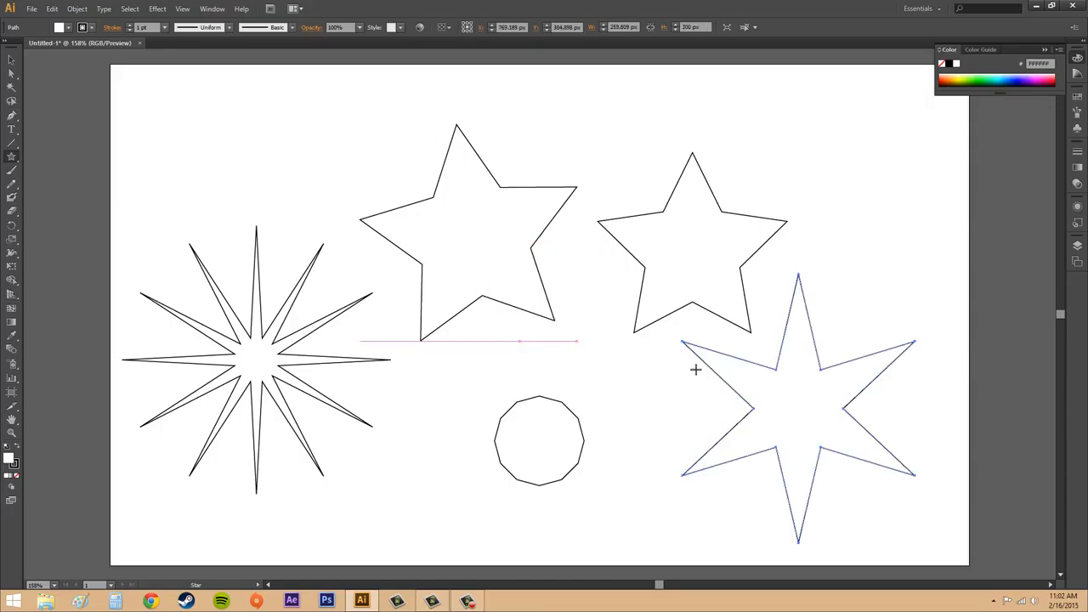
{"action": "left_click", "coordinate": [11, 60]}
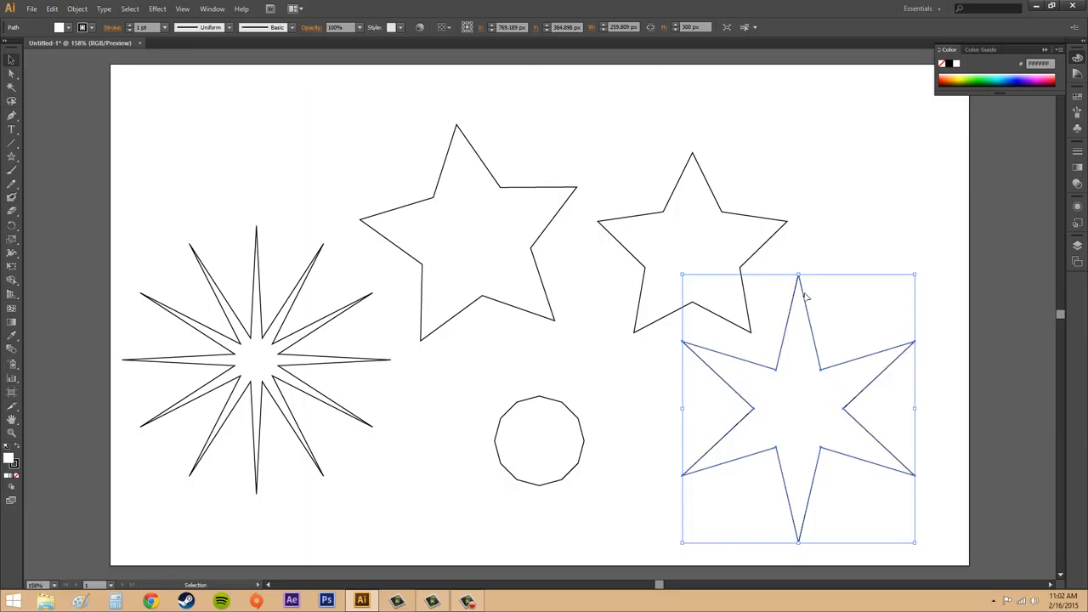
{"action": "left_click", "coordinate": [869, 203]}
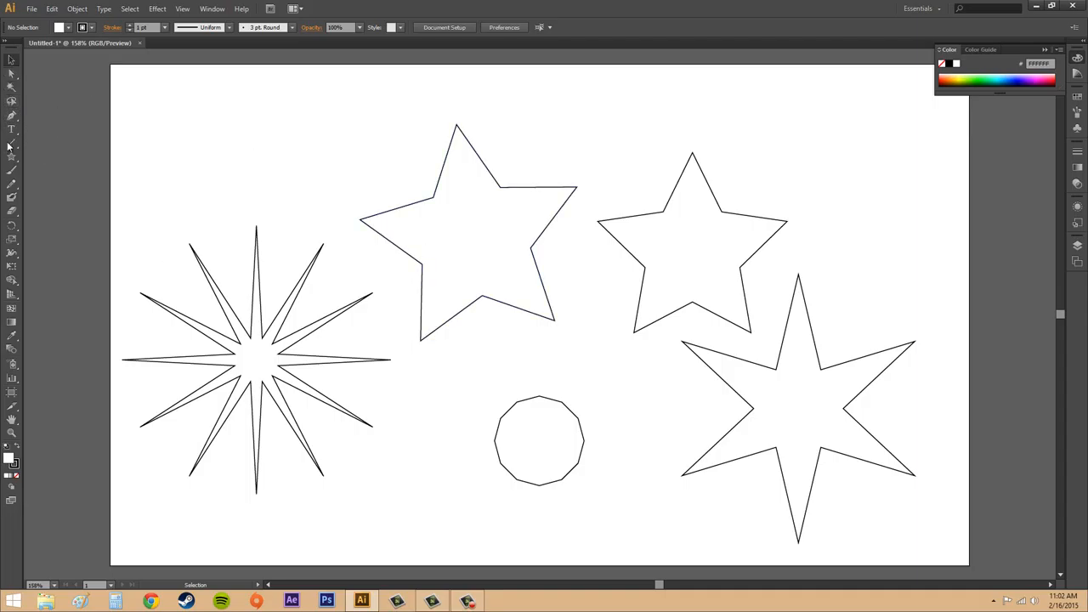
{"action": "left_click_drag", "start_coordinate": [11, 157], "coordinate": [53, 210]}
{"action": "left_click", "coordinate": [11, 60]}
{"action": "left_click_drag", "start_coordinate": [182, 103], "coordinate": [297, 174]}
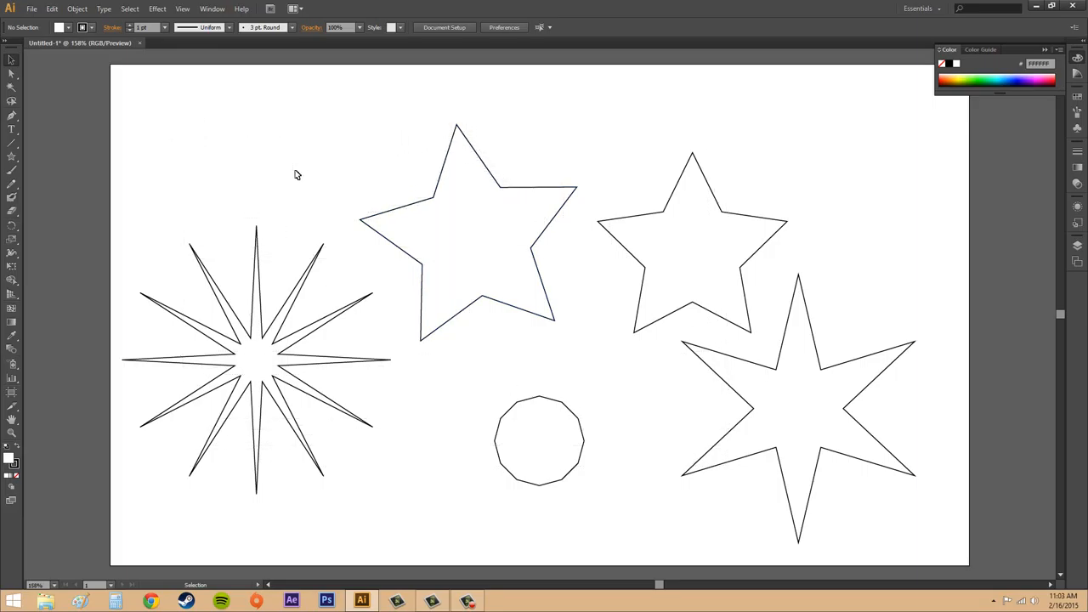